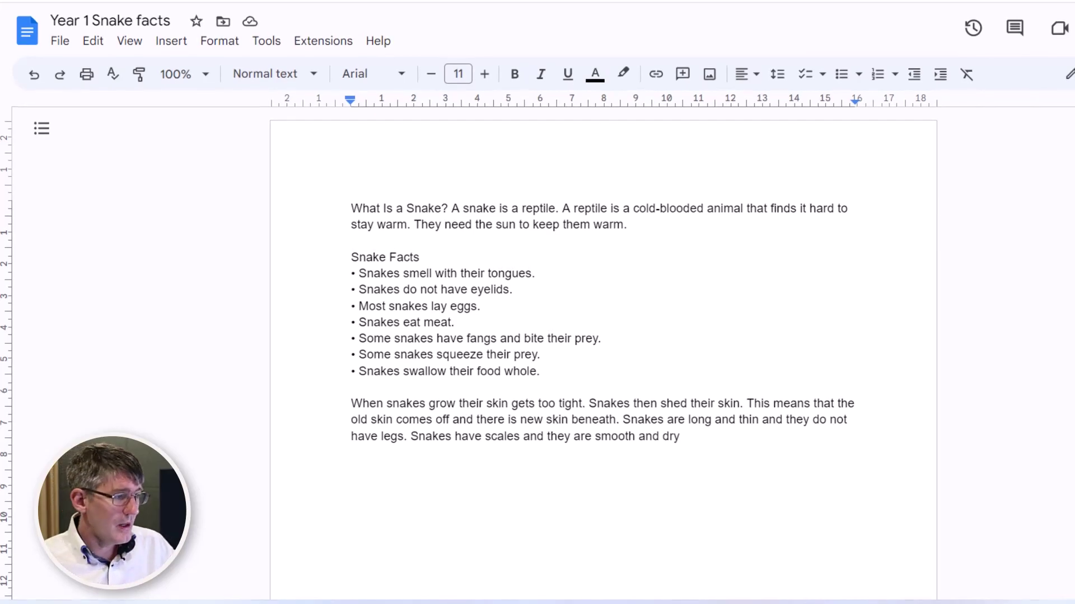
Load magicslides.app in a new browser tab and go to its Marketplace install page.
{"action": "left_click", "coordinate": [234, 15]}
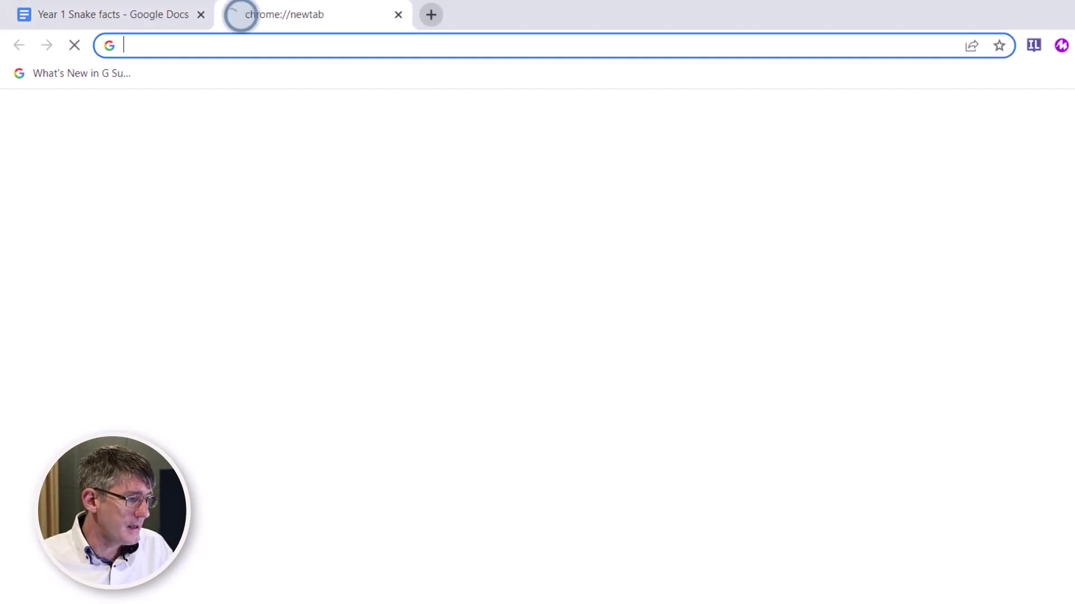
{"action": "type", "text": "https://www.magicslides.app/"}
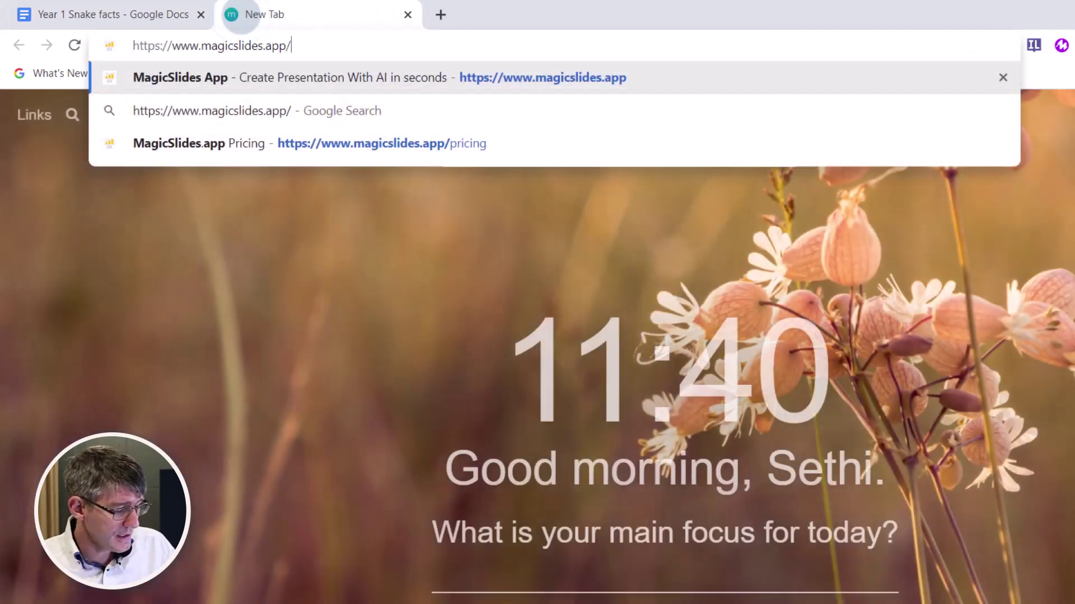
{"action": "key", "text": "Return"}
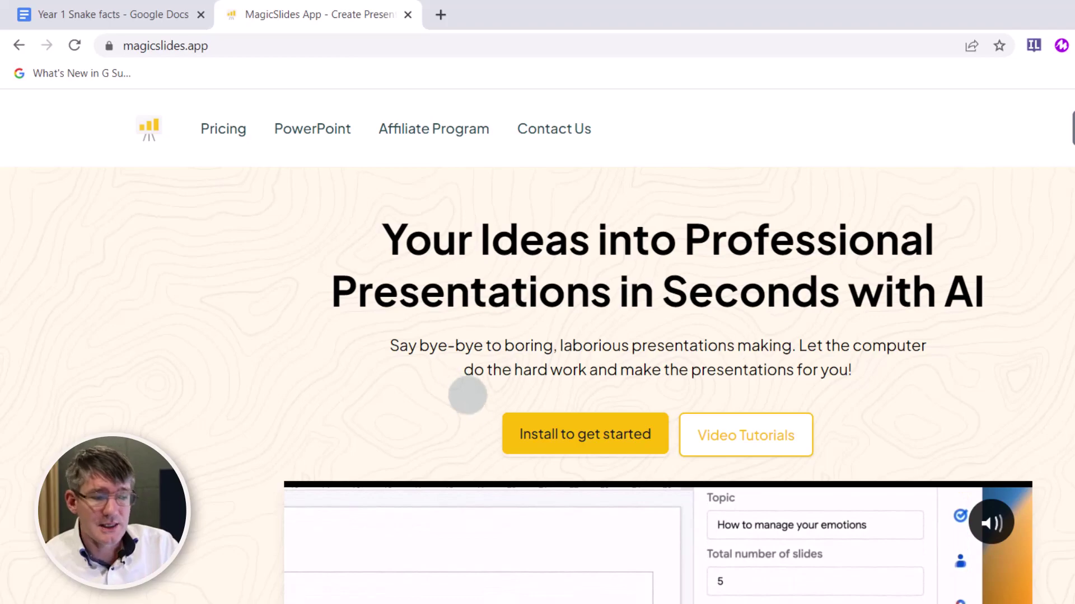
{"action": "left_click", "coordinate": [582, 439]}
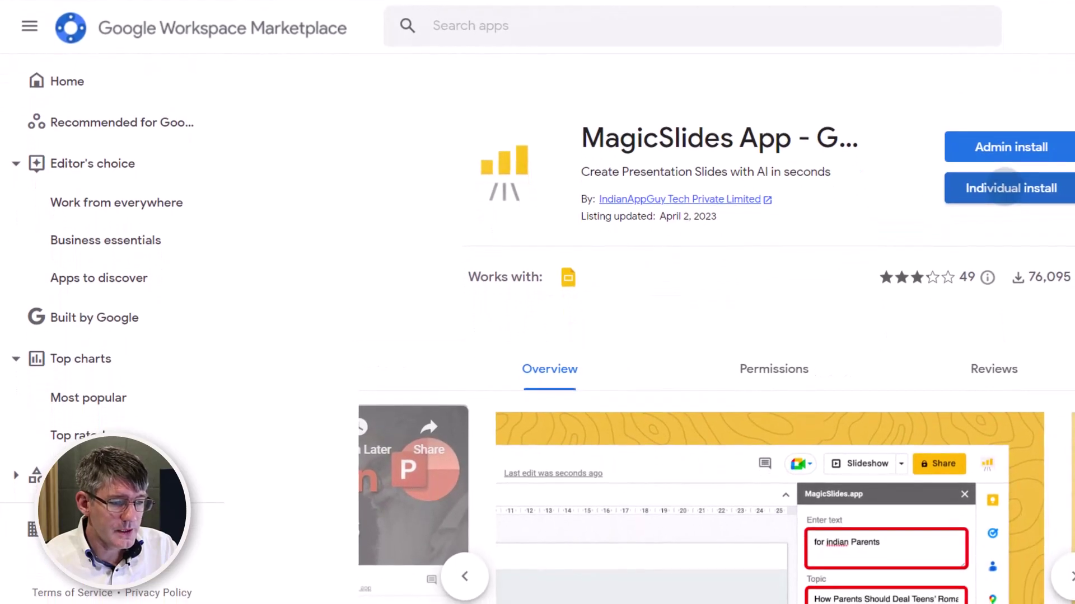
Install MagicSlides App individually for your account, then create a blank presentation via slides.new.
{"action": "left_click", "coordinate": [1016, 244]}
{"action": "left_click", "coordinate": [750, 401]}
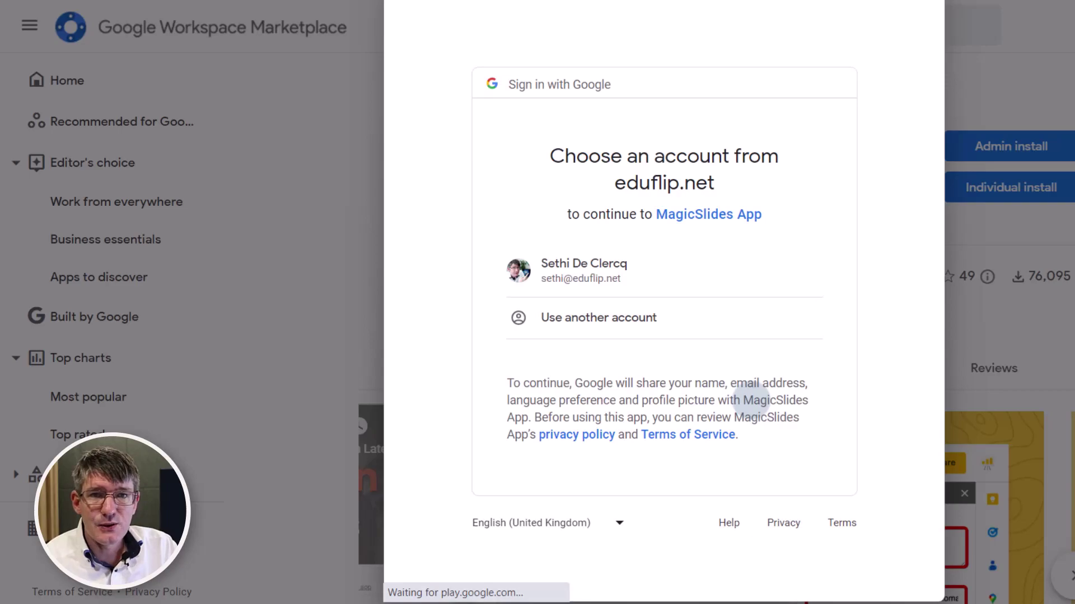
{"action": "left_click", "coordinate": [635, 262]}
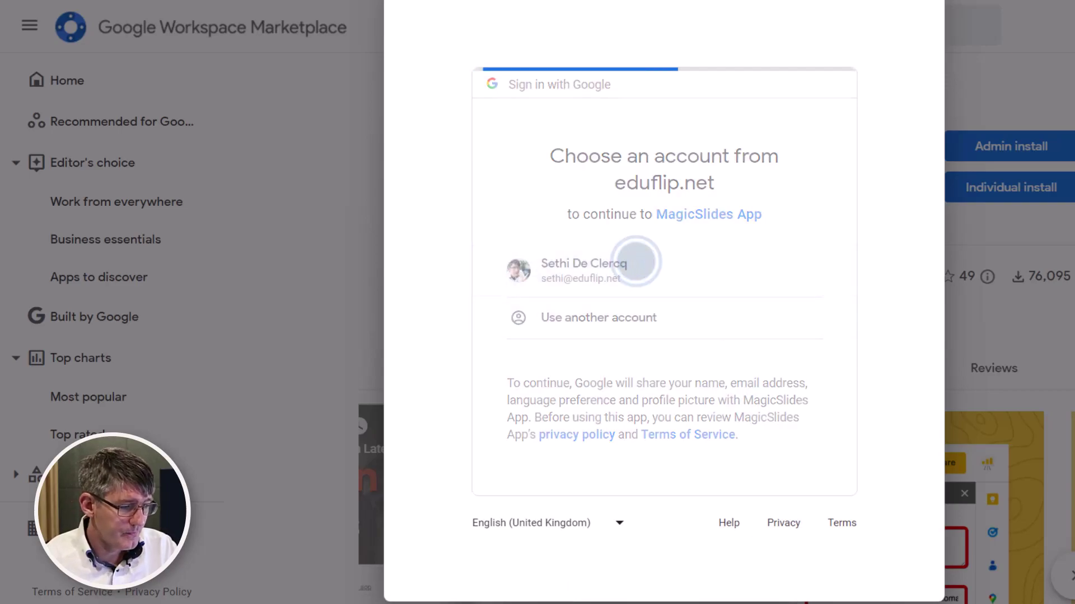
{"action": "type", "text": "slides.new"}
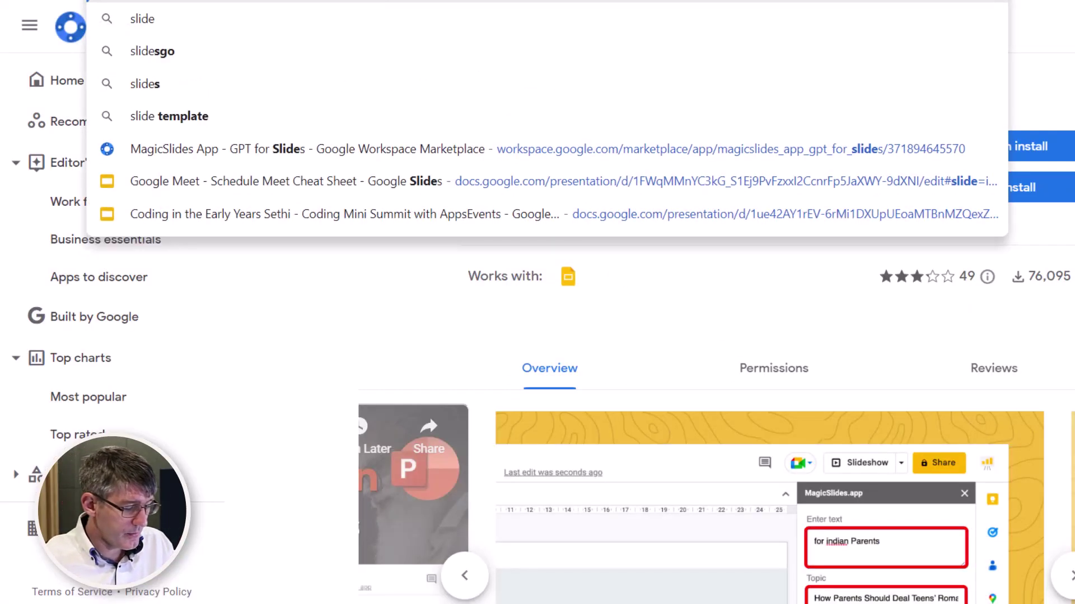
{"action": "key", "text": "Return"}
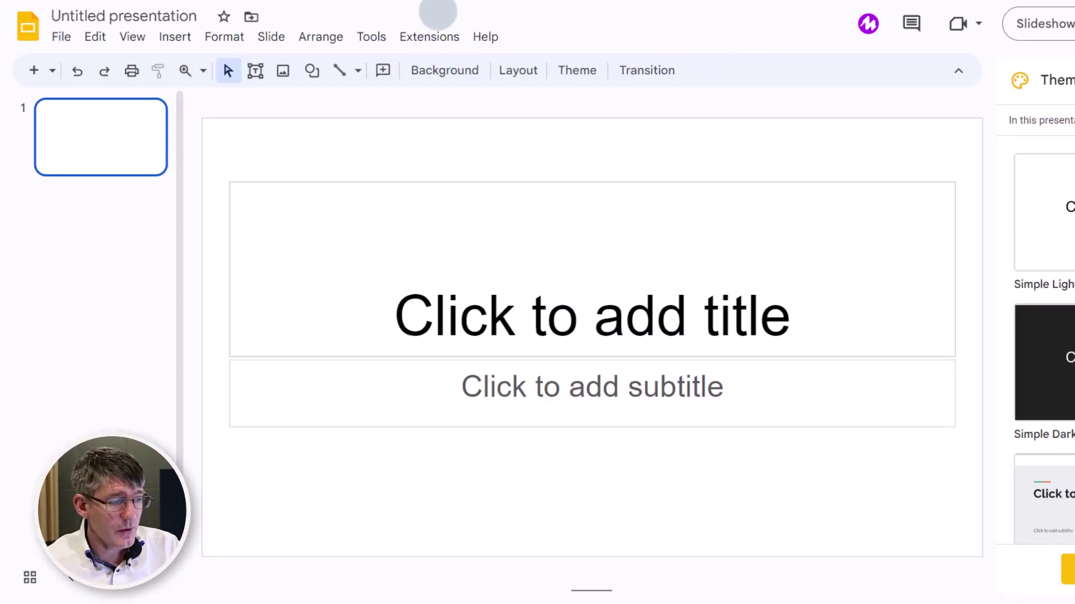
Open the MagicSlides App - GPT for Slides add-on panel from Extensions.
{"action": "left_click", "coordinate": [446, 32]}
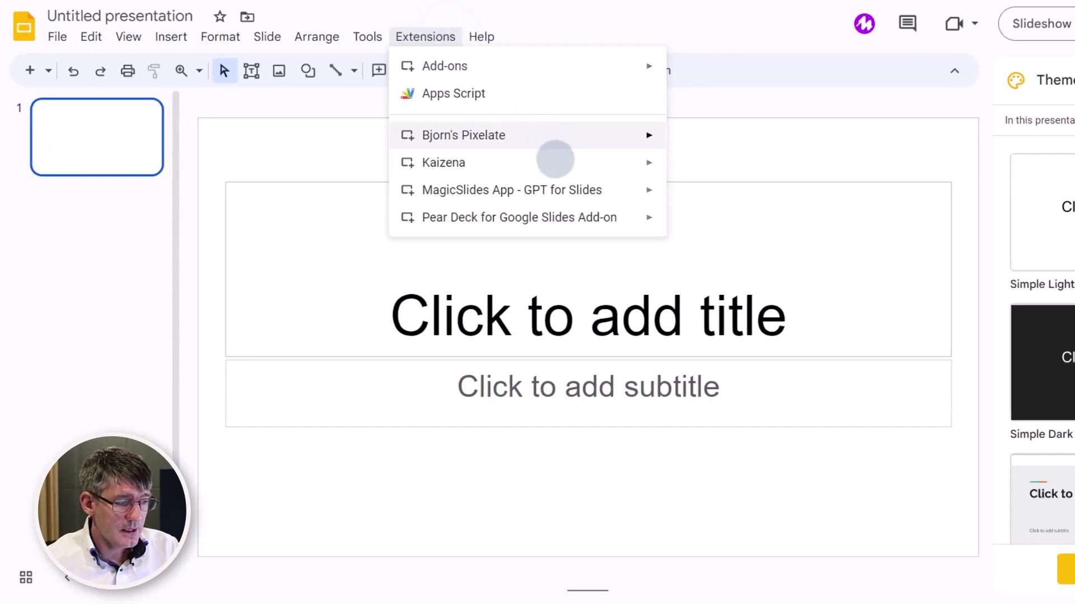
{"action": "mouse_move", "coordinate": [565, 190]}
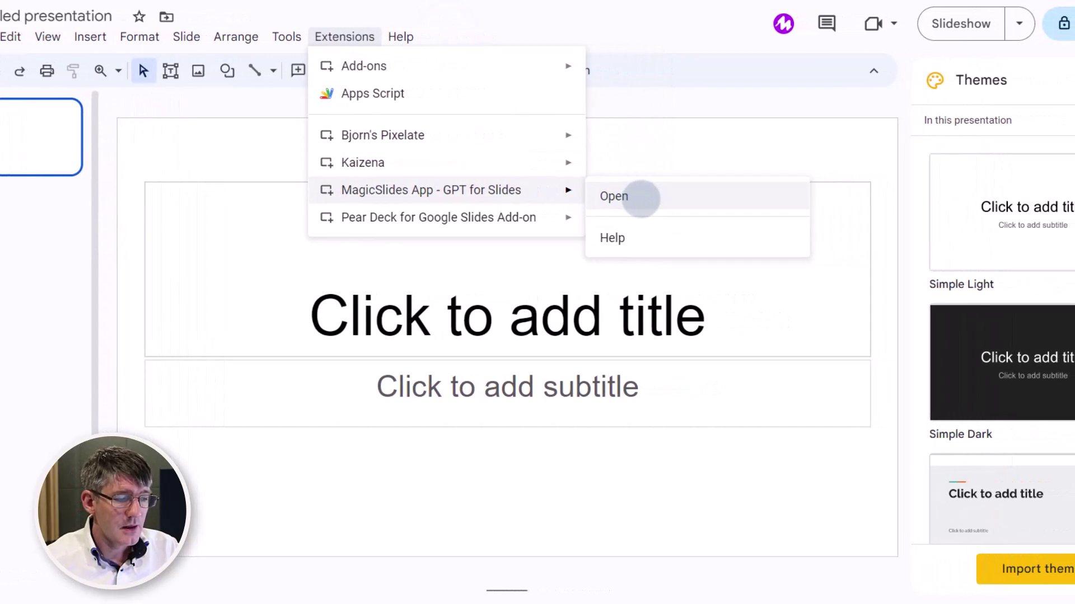
{"action": "left_click", "coordinate": [691, 196]}
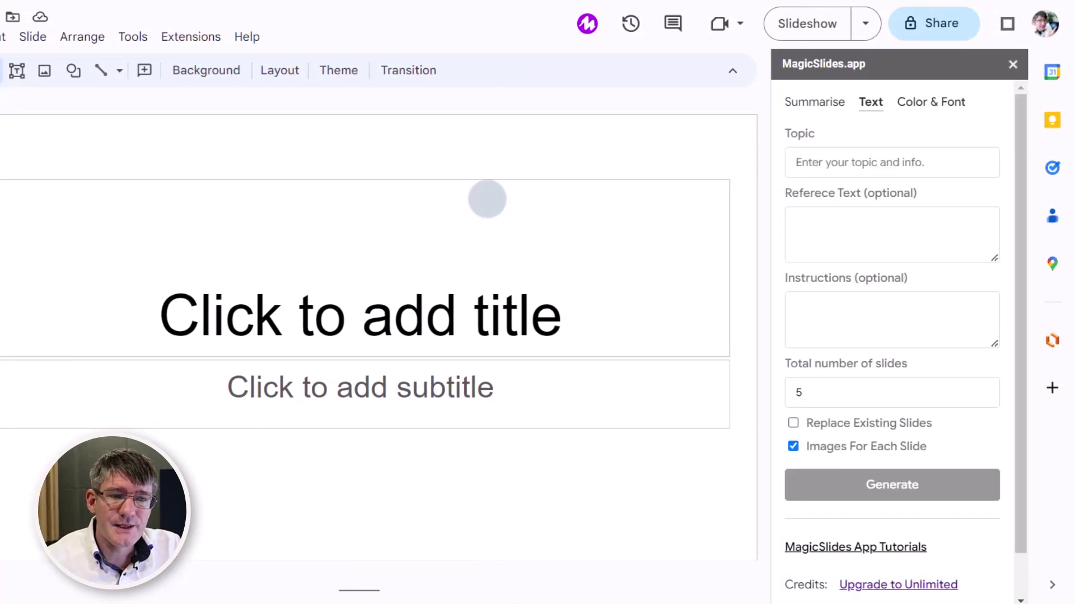
Enter 'Snakes' as the topic and select the snake facts text in the document.
{"action": "left_click", "coordinate": [897, 162]}
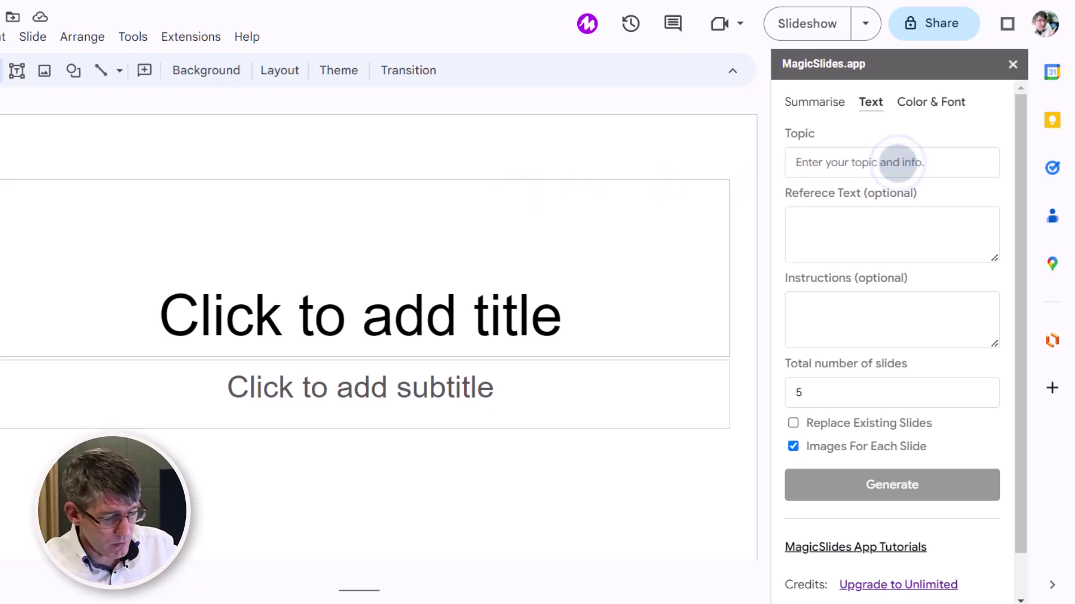
{"action": "type", "text": "Snakes"}
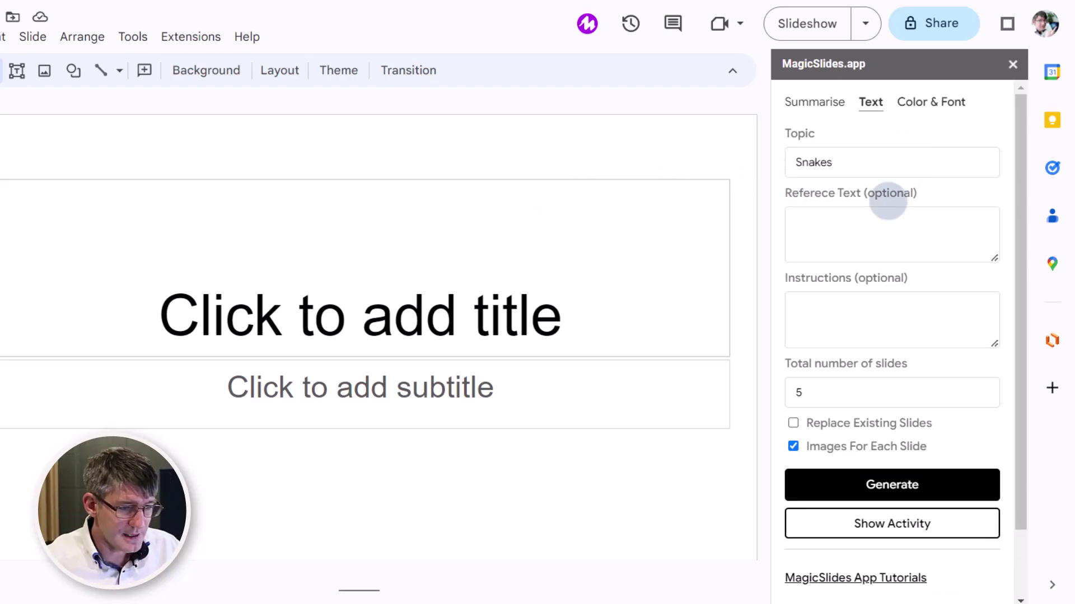
{"action": "left_click", "coordinate": [879, 223]}
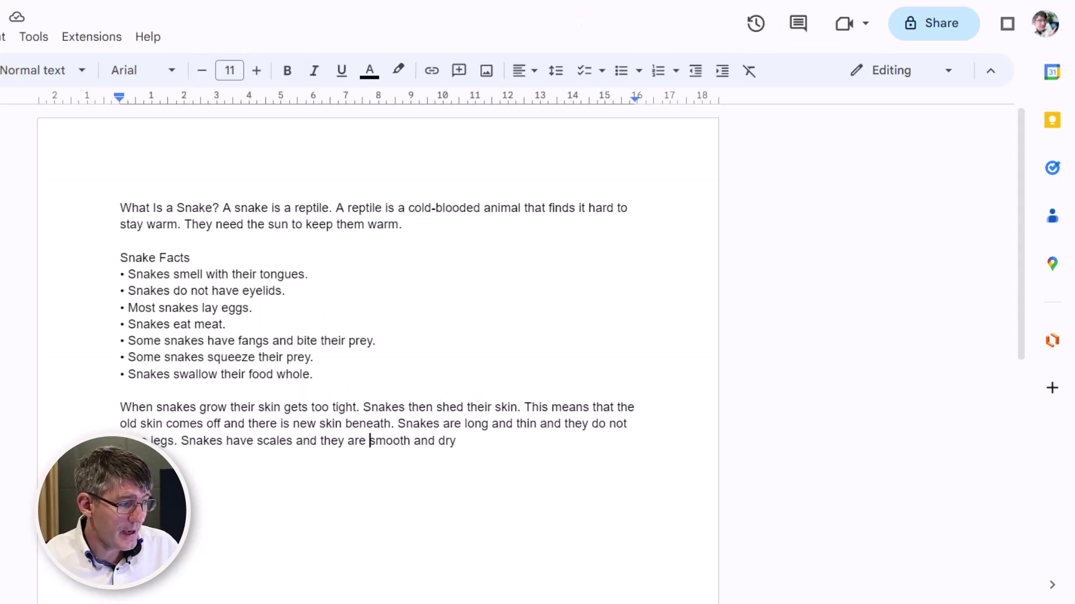
{"action": "left_click_drag", "start_coordinate": [112, 202], "coordinate": [525, 434]}
{"action": "key", "text": "ctrl+c"}
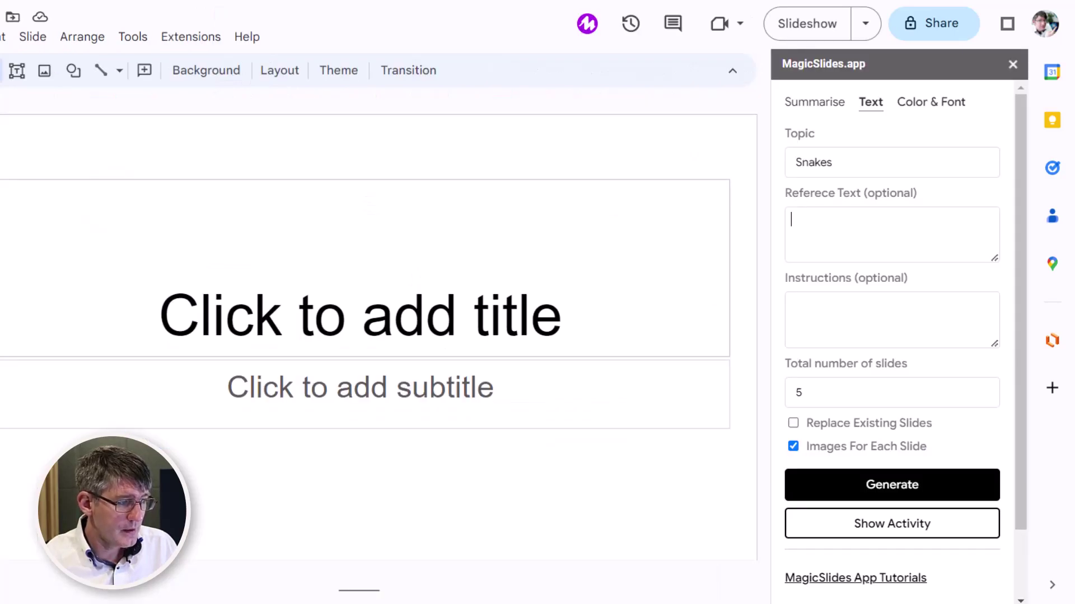
Paste the snake facts as reference text and add the instruction 'Add pictures and relevant formatting'.
{"action": "left_click", "coordinate": [899, 221]}
{"action": "key", "text": "ctrl+v"}
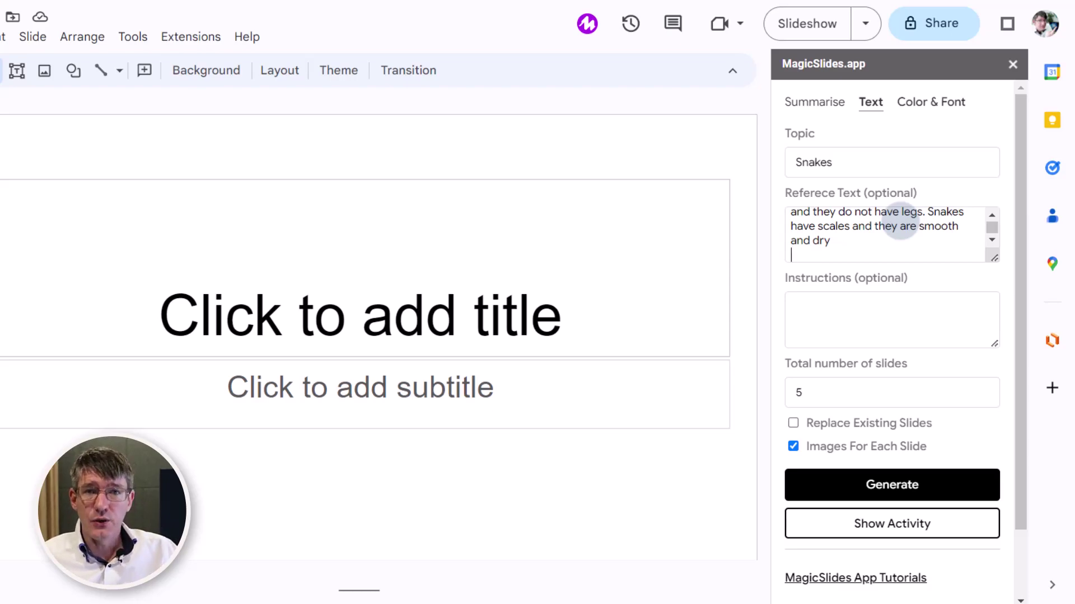
{"action": "left_click", "coordinate": [876, 321]}
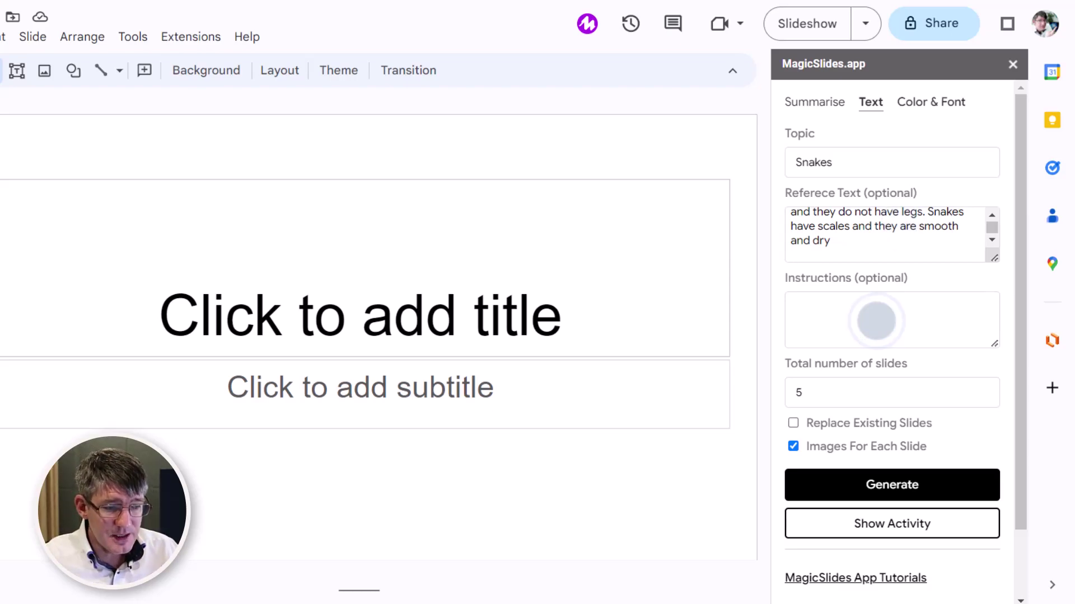
{"action": "type", "text": "Add pic"}
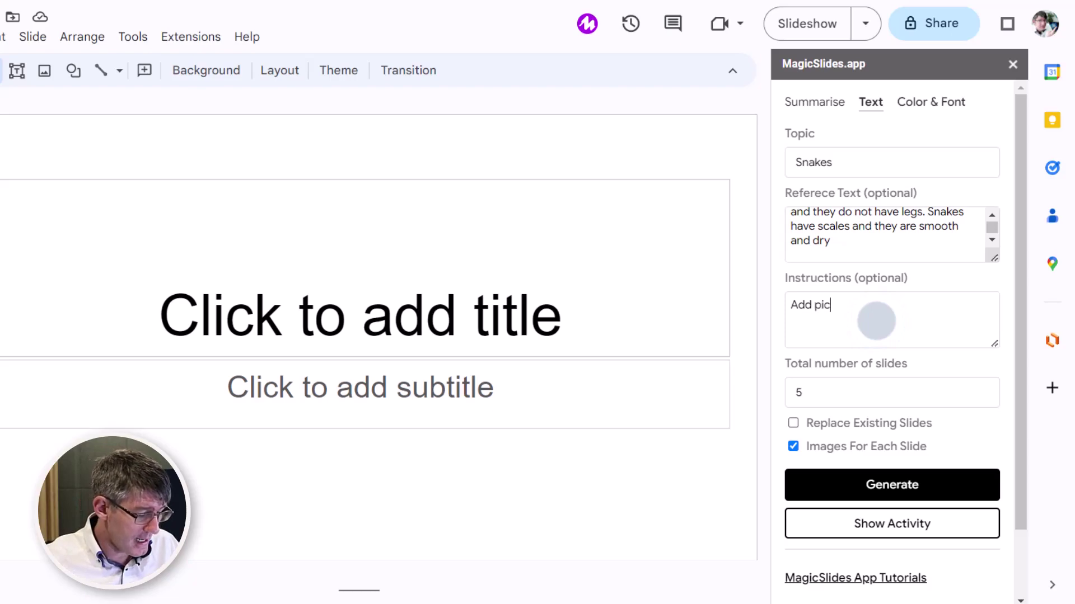
{"action": "type", "text": "tures and relevant formatting"}
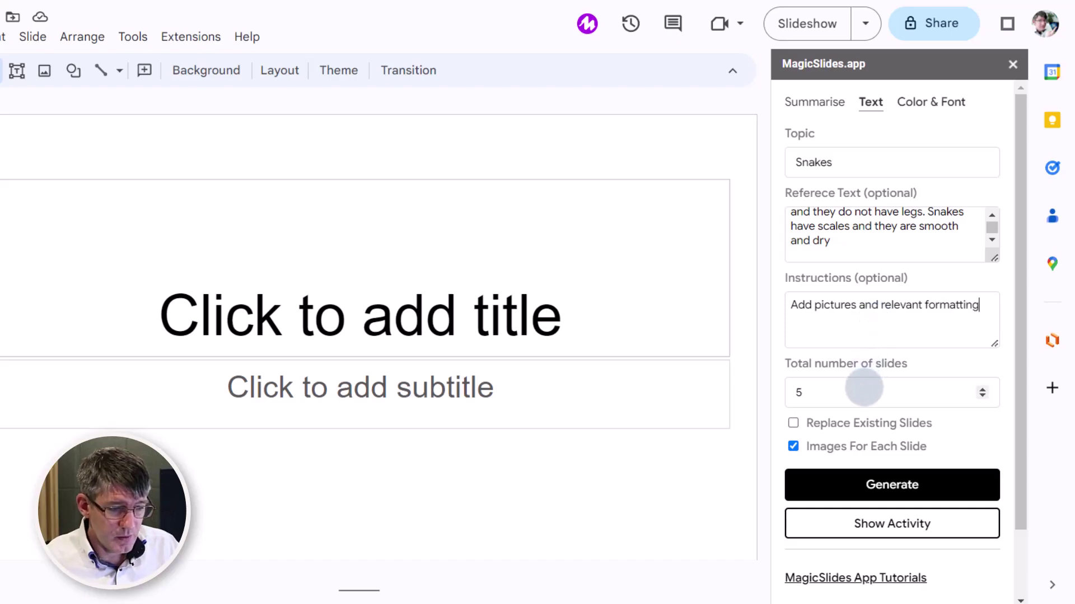
Set the total number of slides to 10 and generate the deck.
{"action": "double_click", "coordinate": [863, 387]}
{"action": "type", "text": "10"}
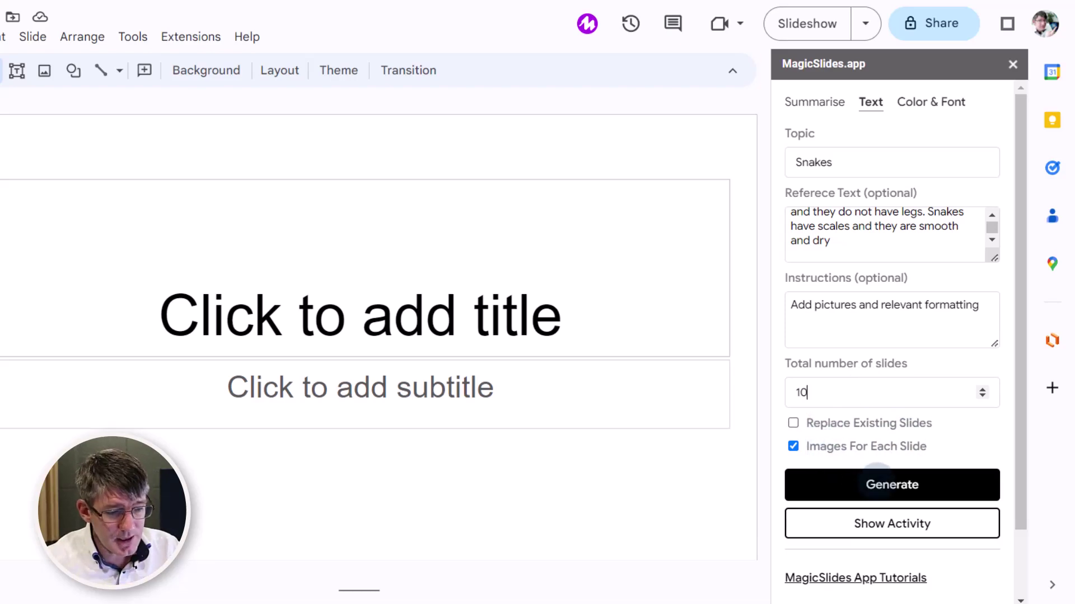
{"action": "left_click", "coordinate": [881, 482]}
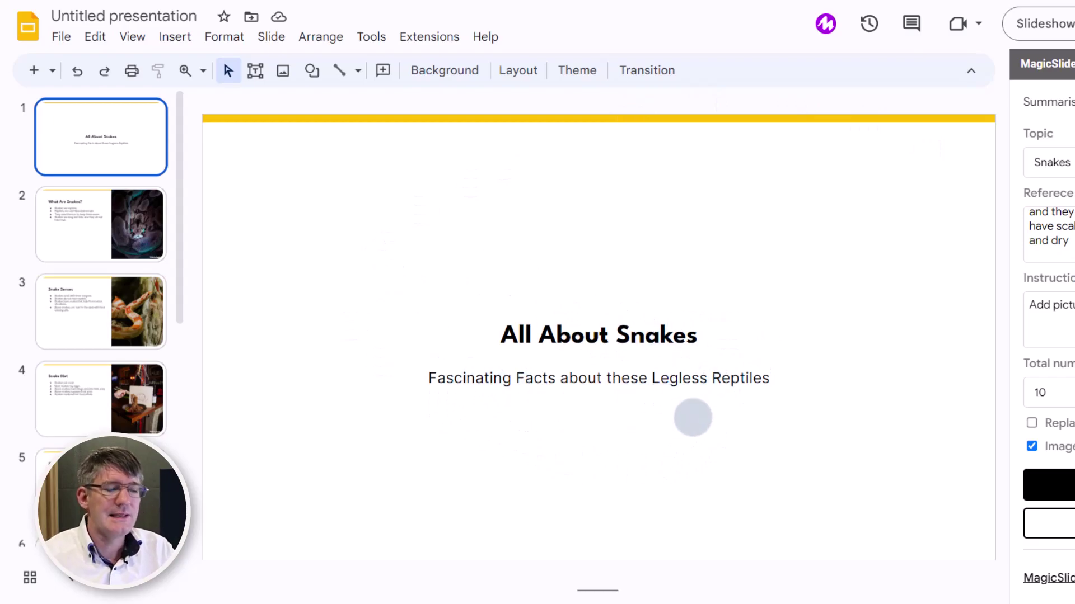
Browse the What Are Snakes?, Snake Senses and Snake Diet slides, then select the noodle photo.
{"action": "left_click", "coordinate": [74, 188]}
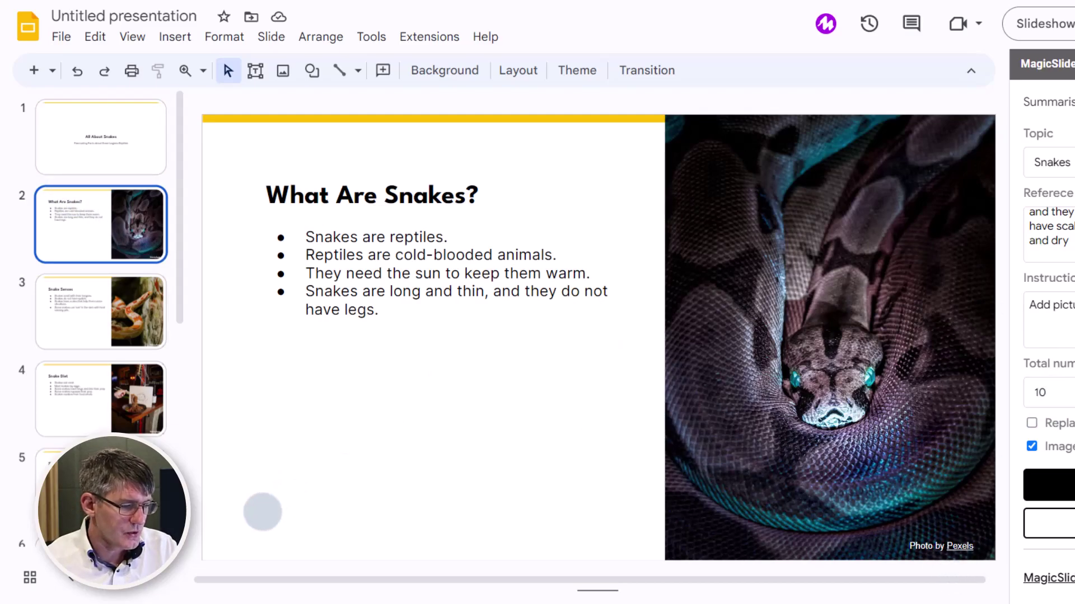
{"action": "left_click", "coordinate": [82, 317]}
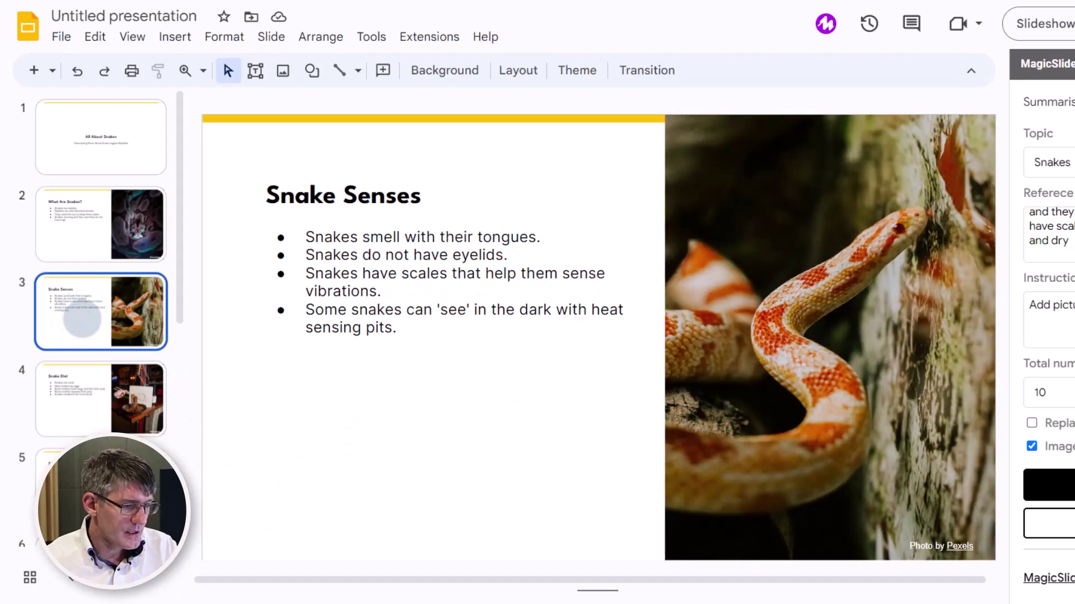
{"action": "left_click", "coordinate": [98, 398]}
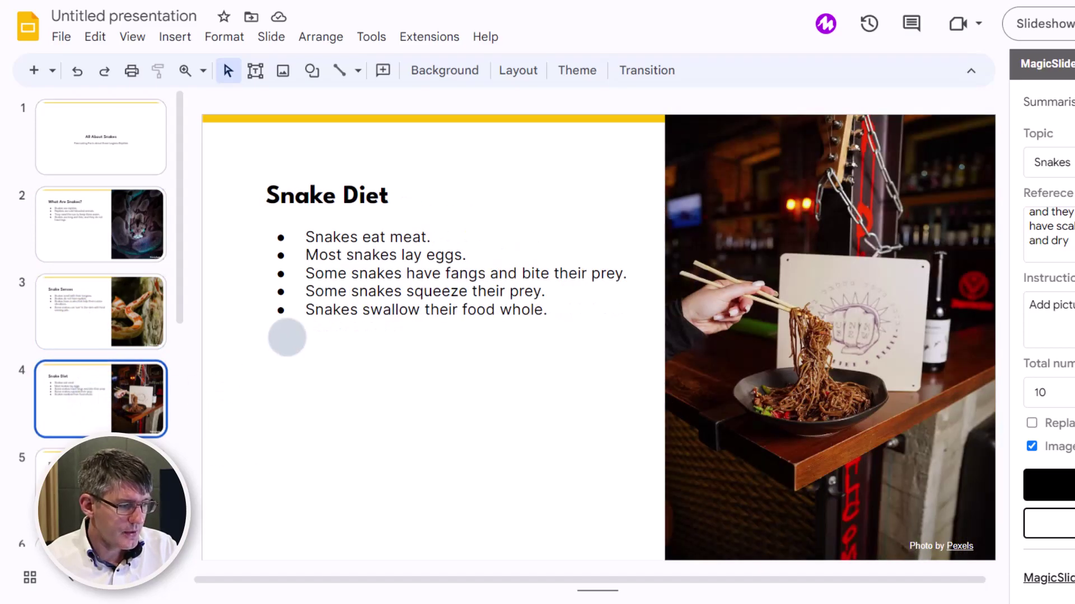
{"action": "left_click", "coordinate": [869, 346]}
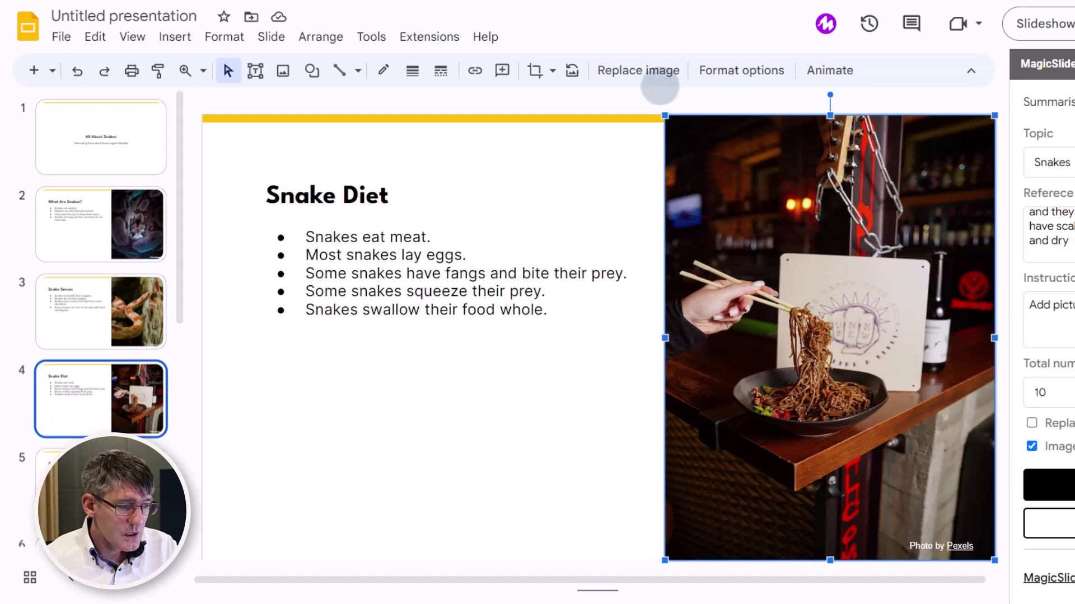
Replace the noodle photo with a snake-on-a-finger image from a 'snake diet' web search.
{"action": "left_click", "coordinate": [642, 71]}
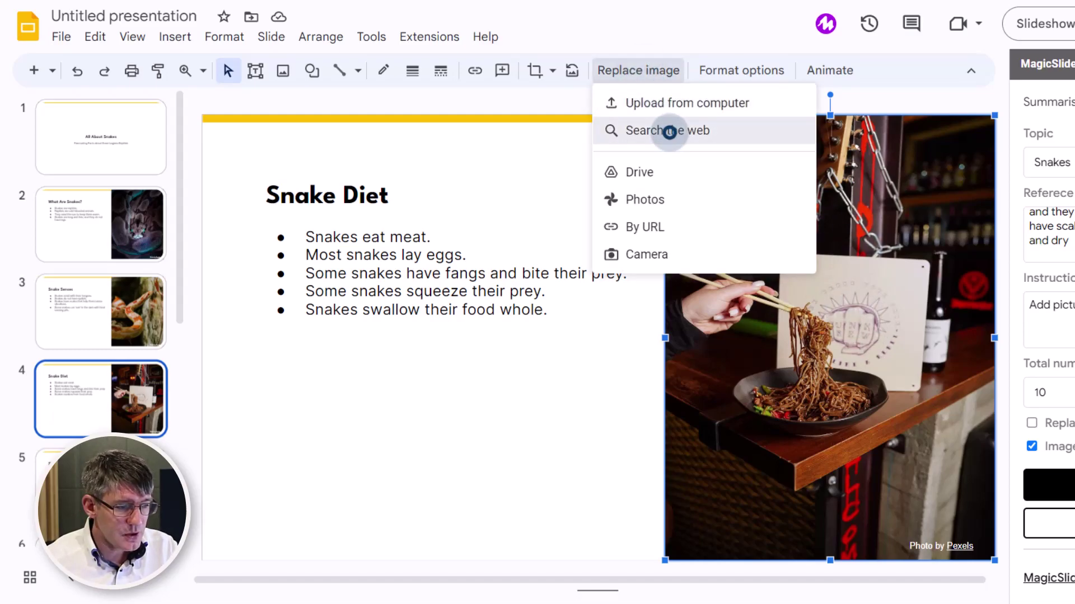
{"action": "left_click", "coordinate": [671, 129]}
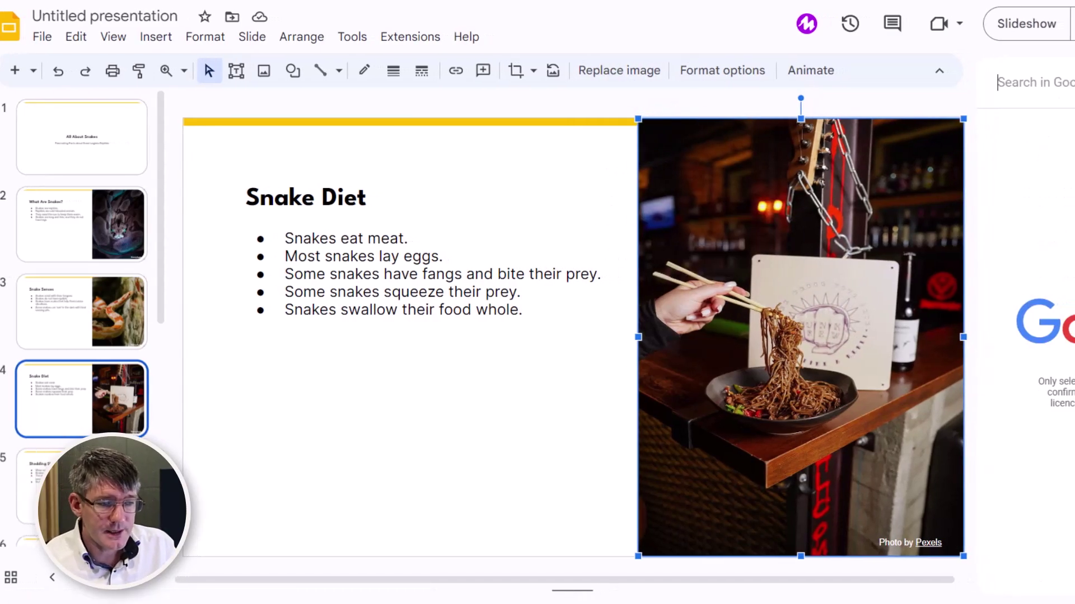
{"action": "type", "text": "snake diet"}
{"action": "key", "text": "Return"}
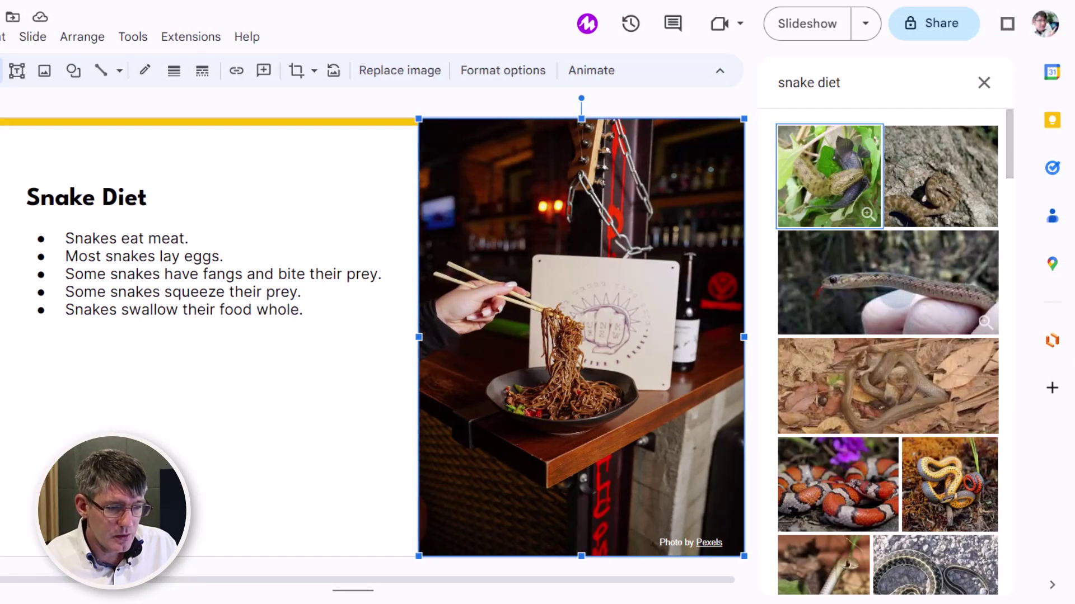
{"action": "left_click", "coordinate": [896, 289]}
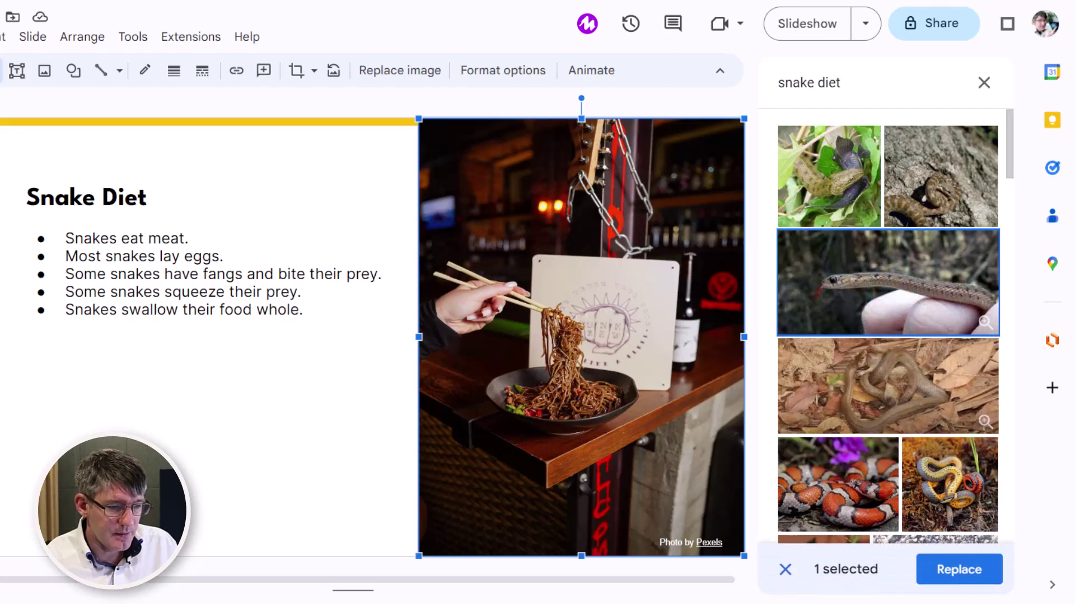
{"action": "left_click", "coordinate": [954, 563]}
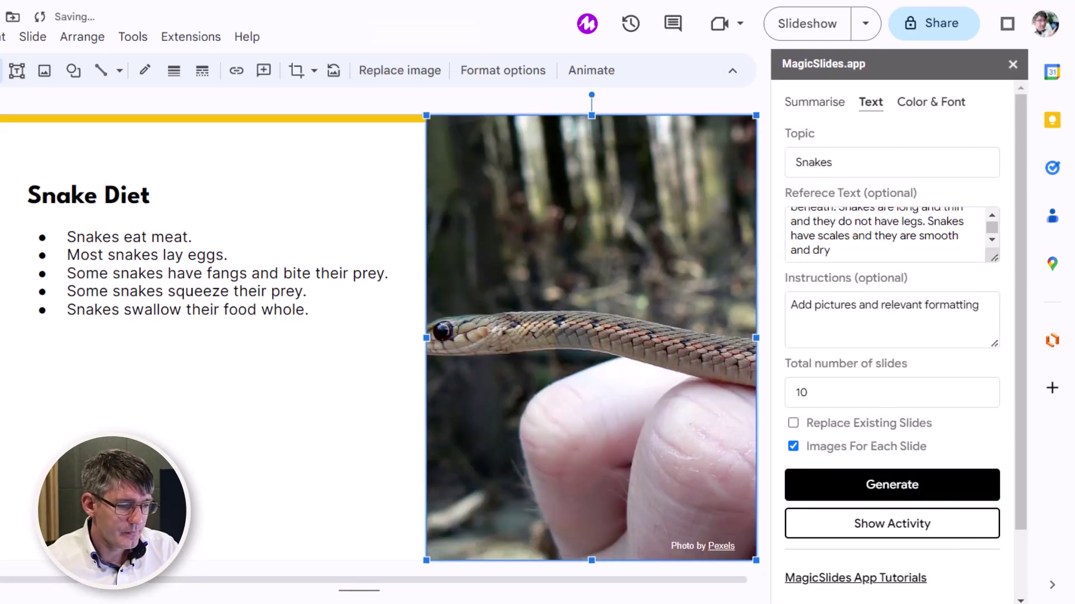
Reframe the snake photo by shifting it right so the head shows.
{"action": "double_click", "coordinate": [552, 353]}
{"action": "left_click_drag", "start_coordinate": [552, 353], "coordinate": [669, 340]}
{"action": "left_click", "coordinate": [254, 476]}
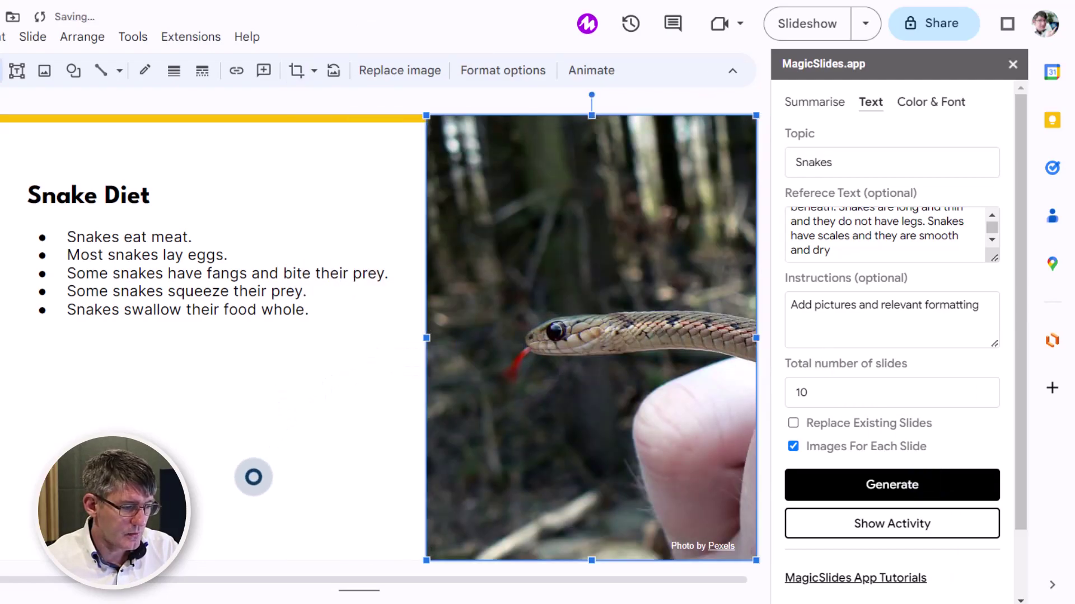